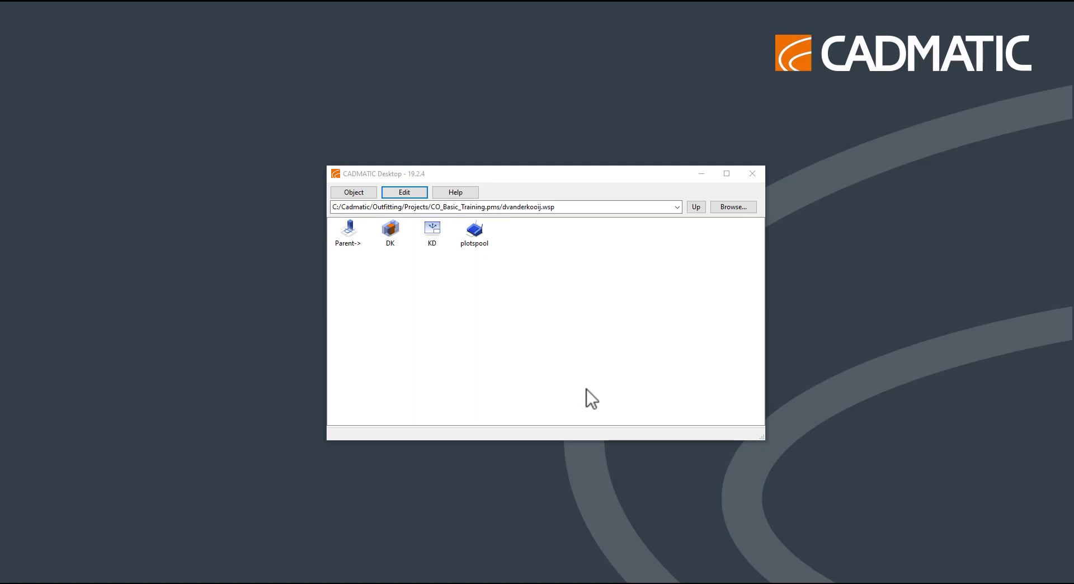
Create a new Component Manager area in the CADMATIC Desktop workspace via Object > Create Area For.
left_click(364, 197)
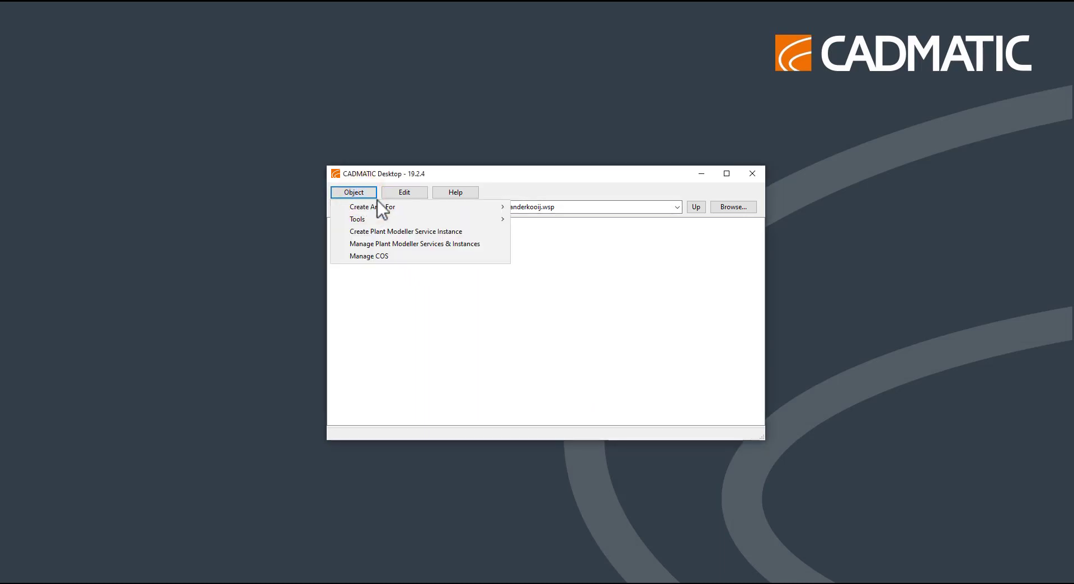
mouse_move(473, 211)
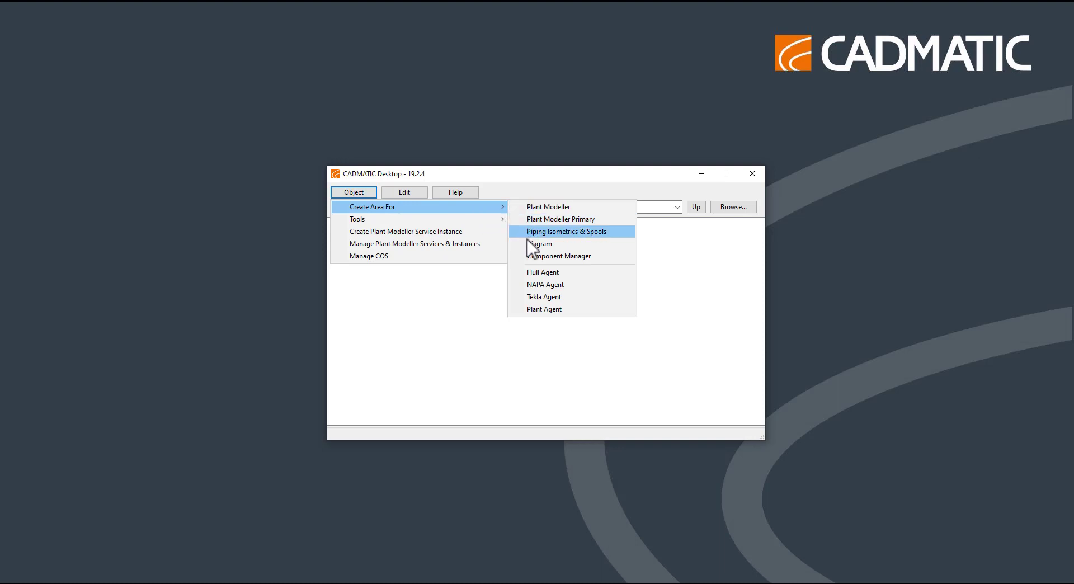
left_click(528, 255)
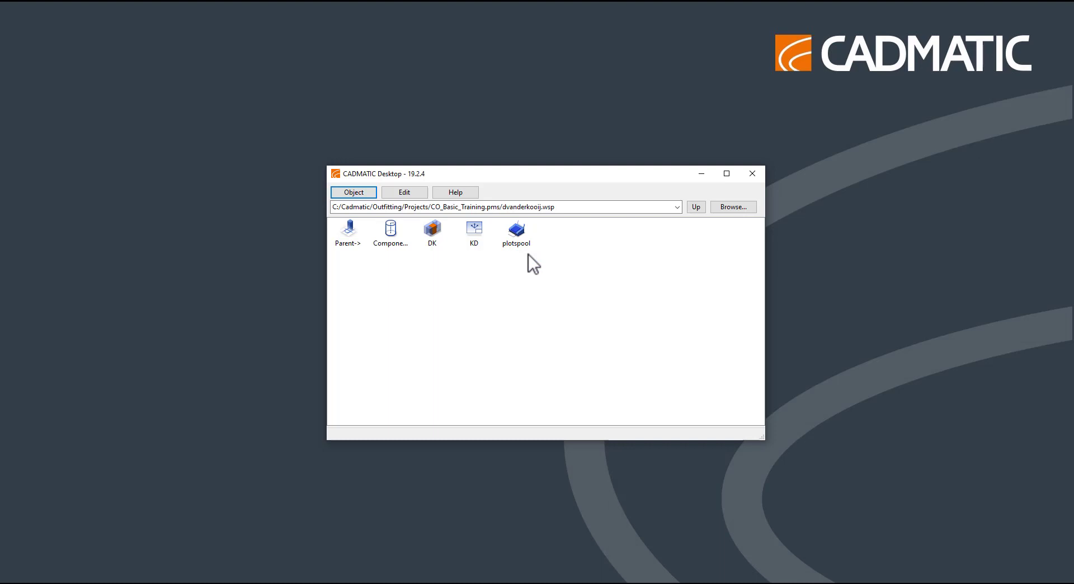
Open the Component Manager area and create Top, wireframe Front, LeftSide and Axo1 default views.
double_click(400, 236)
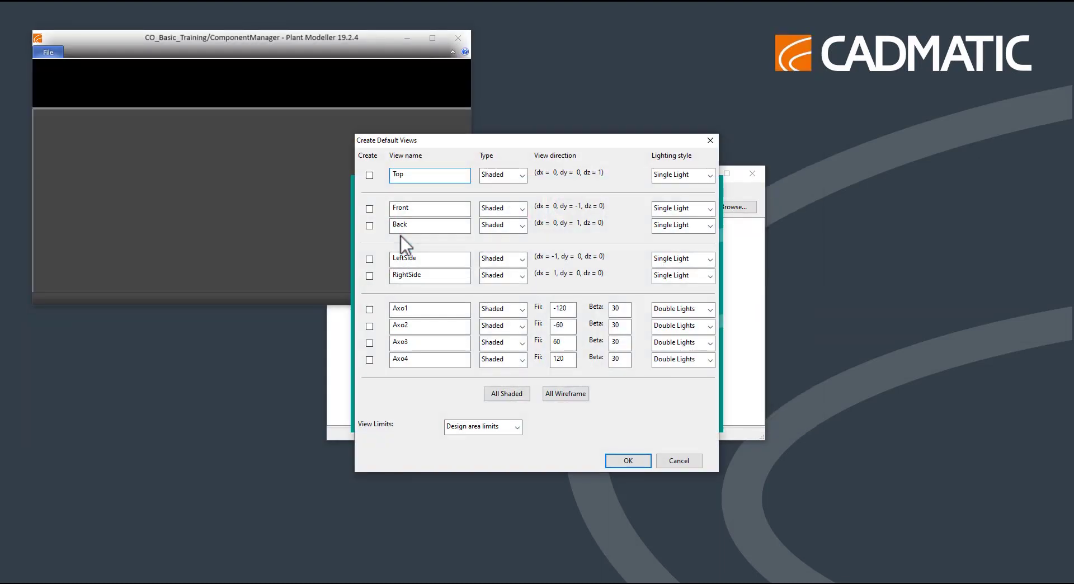
left_click(370, 177)
left_click(369, 209)
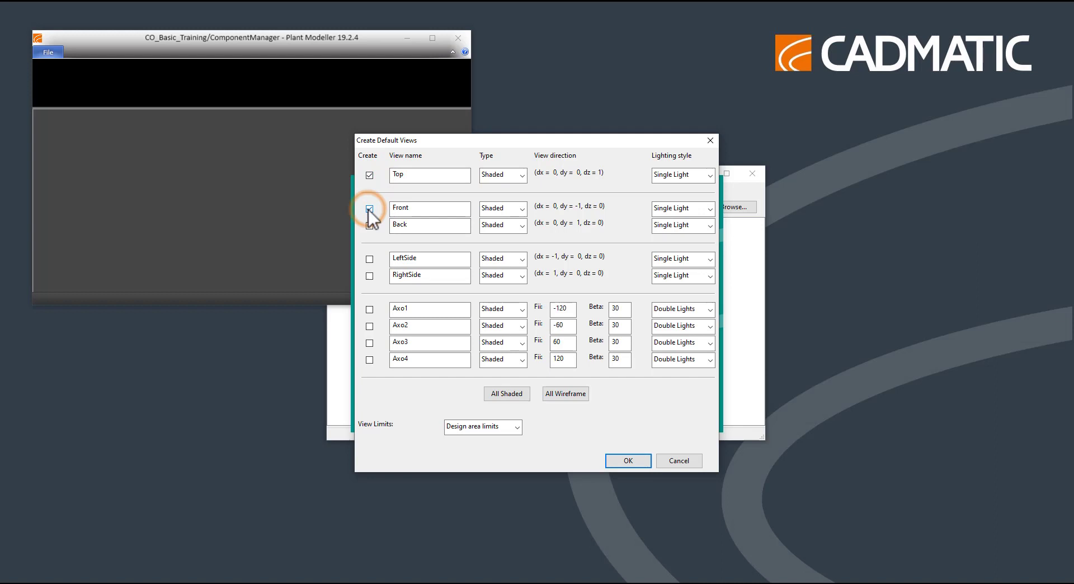
left_click(369, 259)
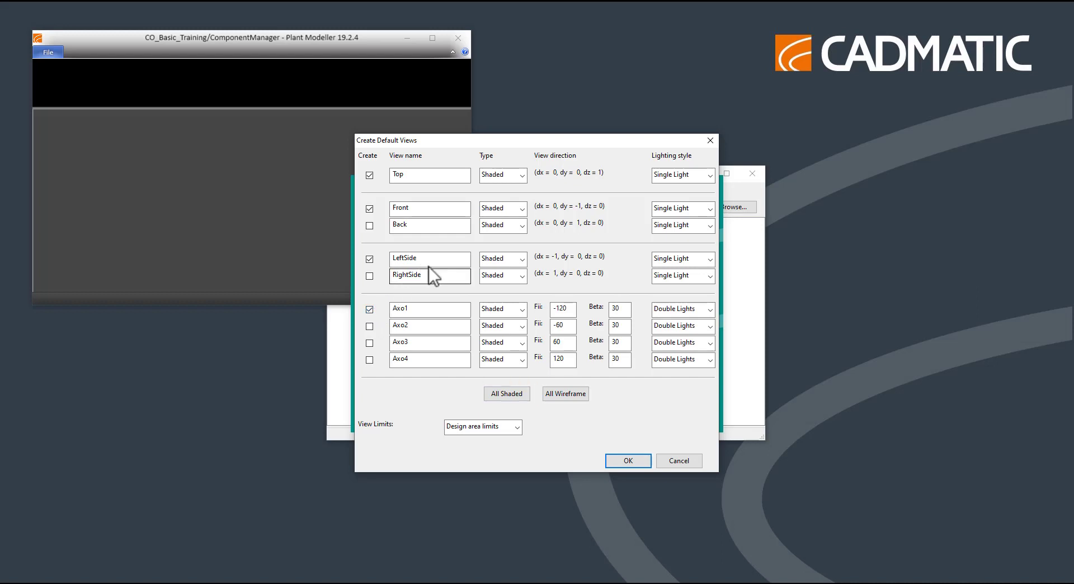
left_click(501, 209)
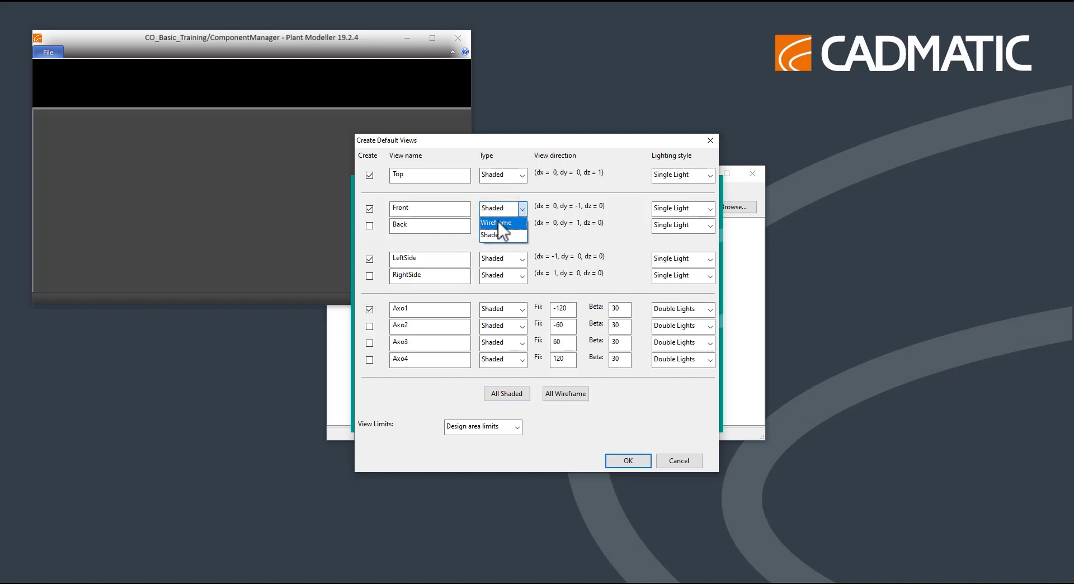
left_click(508, 227)
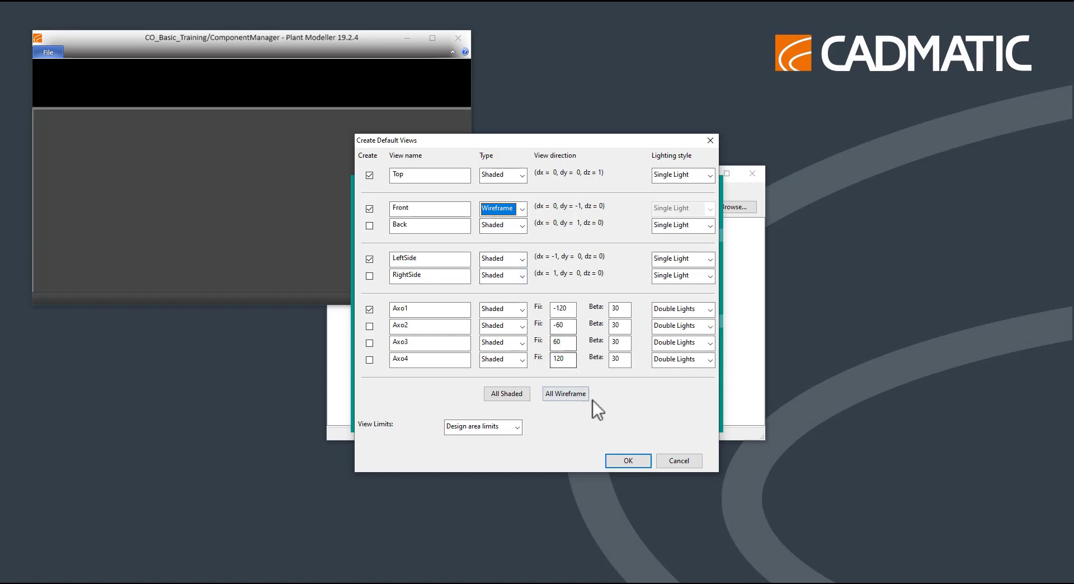
left_click(622, 461)
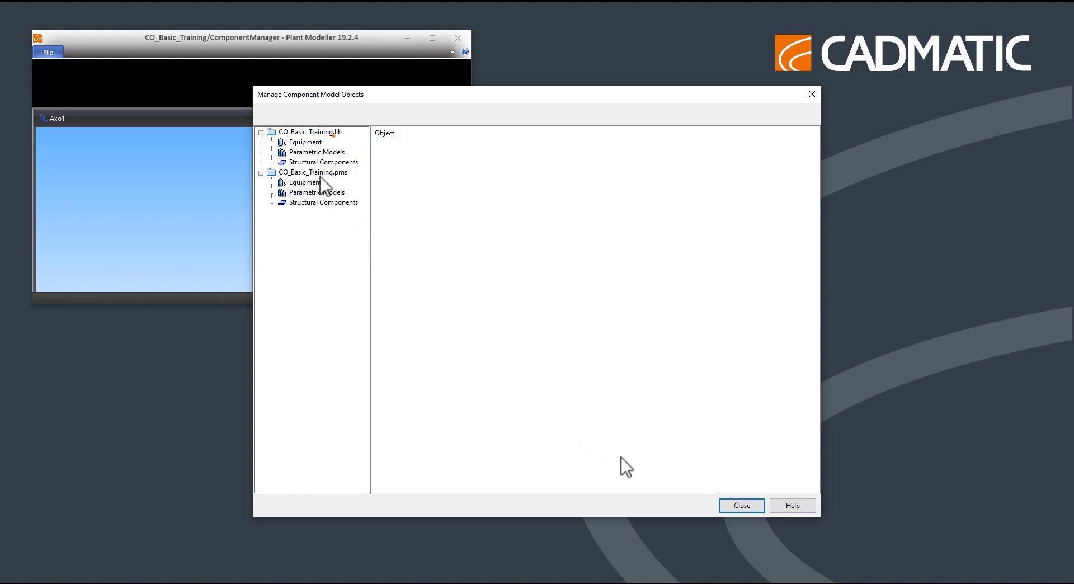
Compare the Equipment lists of CO_Basic_Training.lib and .pms, ending on the library's 360 models.
left_click(306, 143)
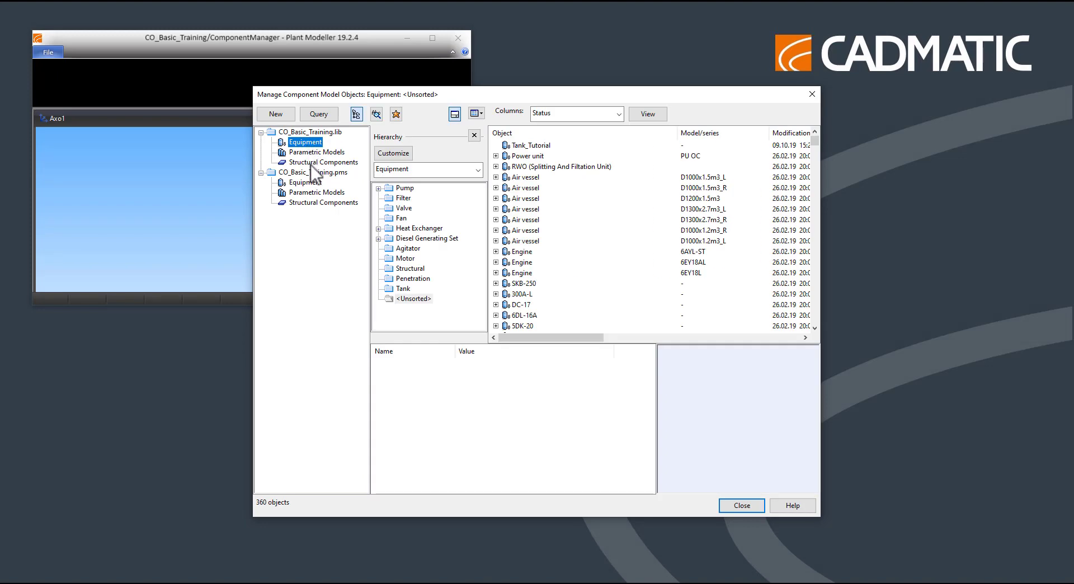
left_click(310, 183)
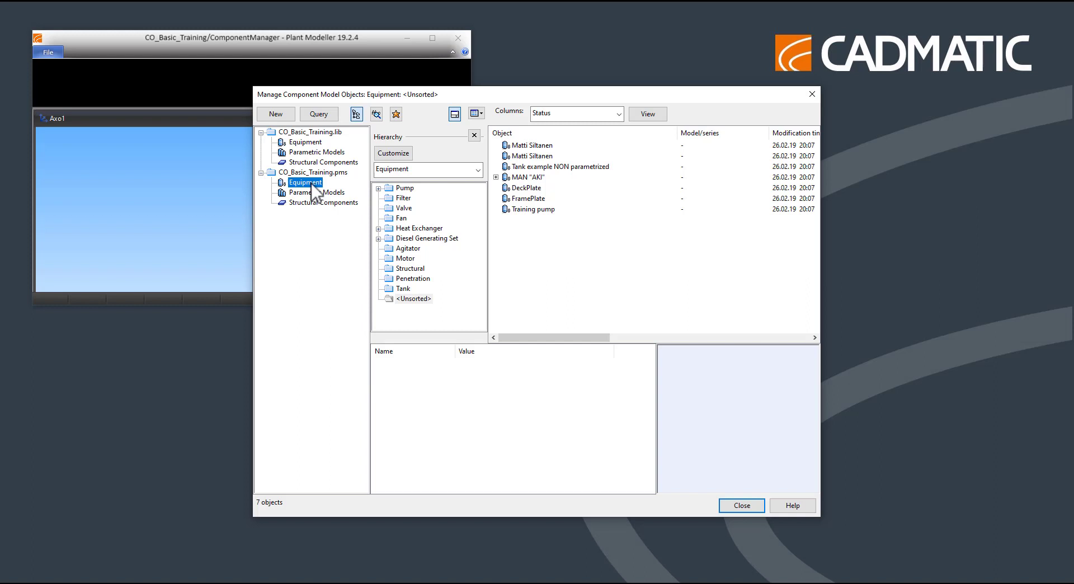
left_click(318, 144)
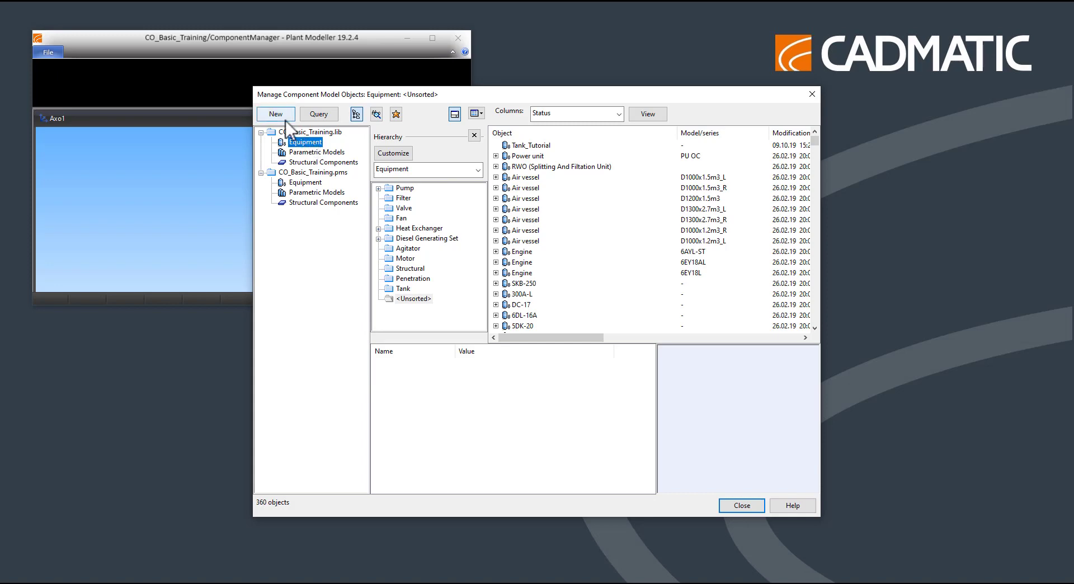
Start a new GDL equipment model and bring up its Select Object Attributes list.
left_click(277, 114)
left_click(302, 135)
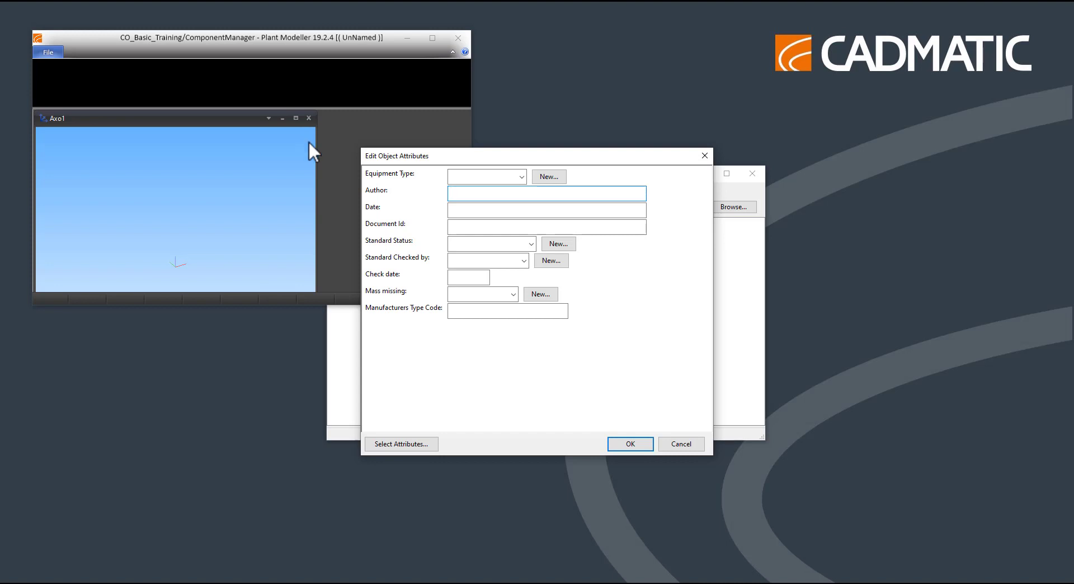
left_click(395, 443)
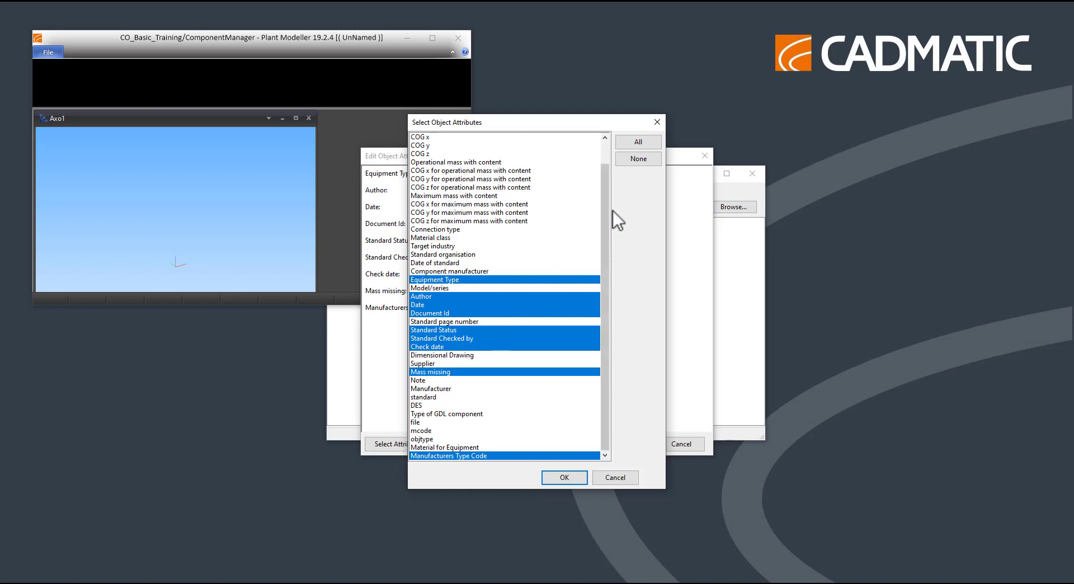
Limit the new model's attributes to Description, Author and Date.
left_click(639, 159)
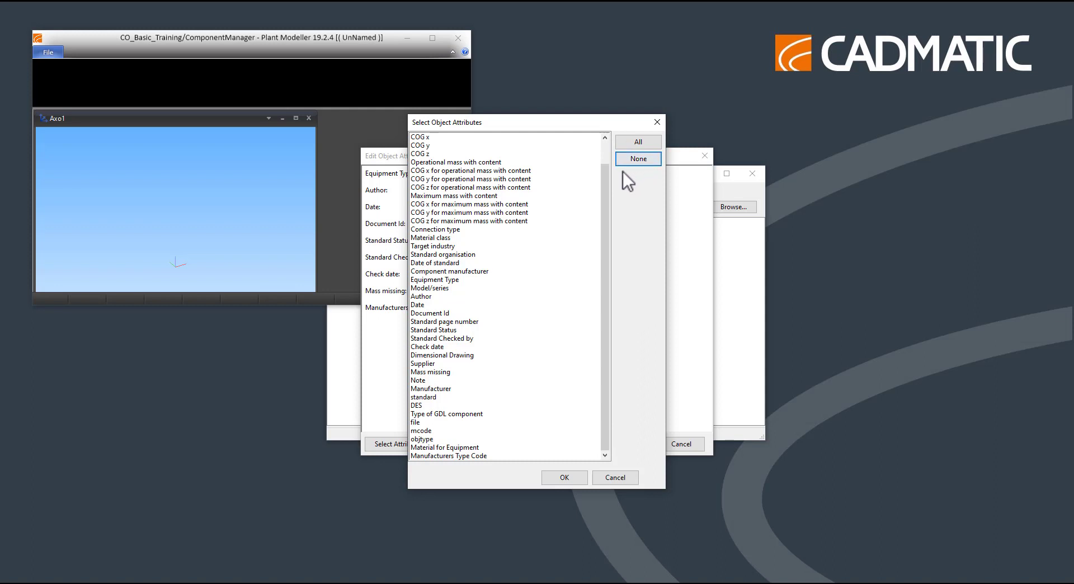
left_click_drag(606, 184, 604, 156)
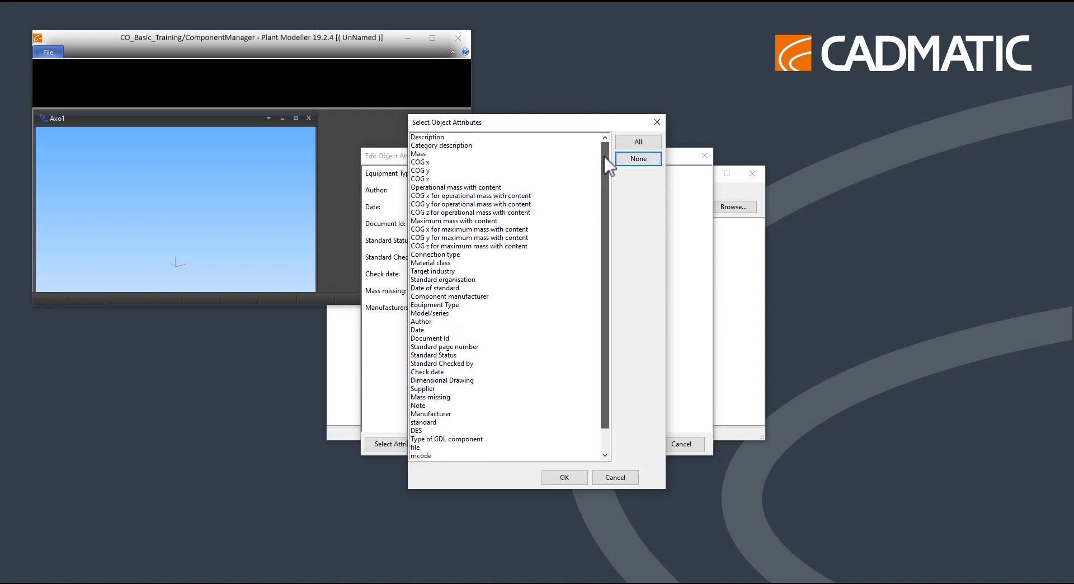
left_click(463, 138)
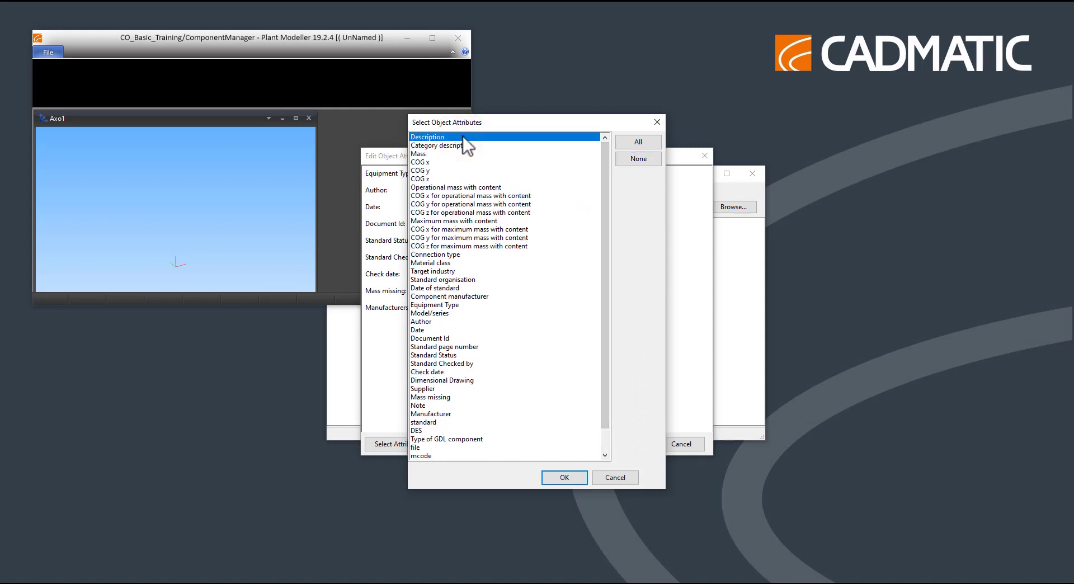
left_click(433, 322)
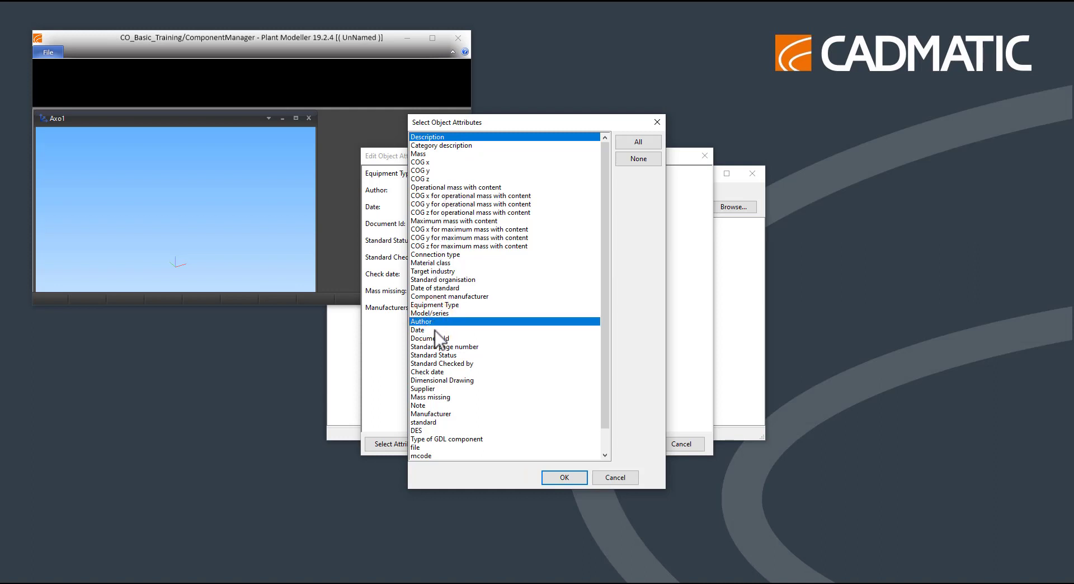
left_click(435, 330)
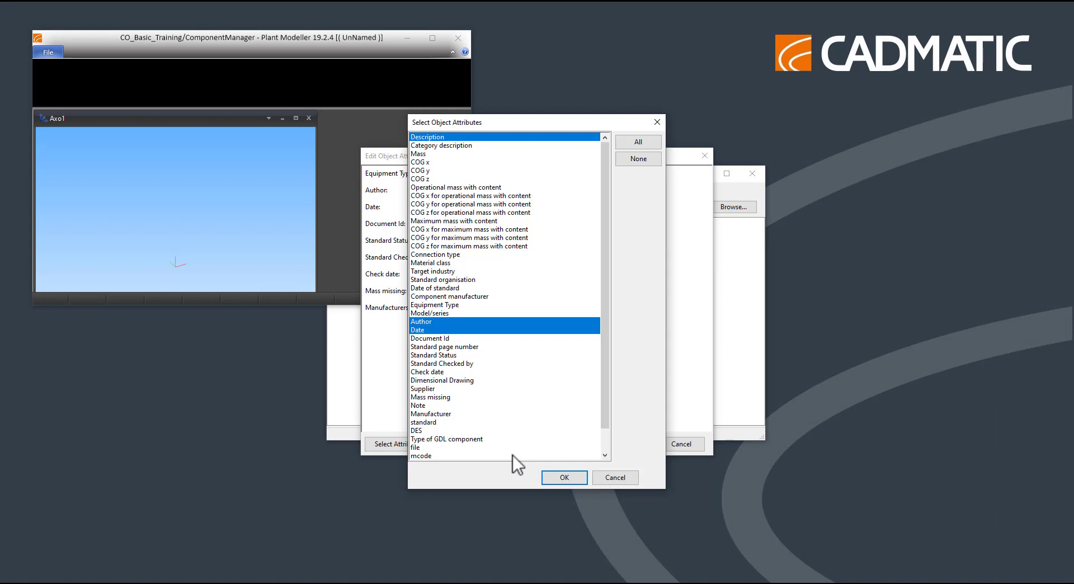
left_click(557, 478)
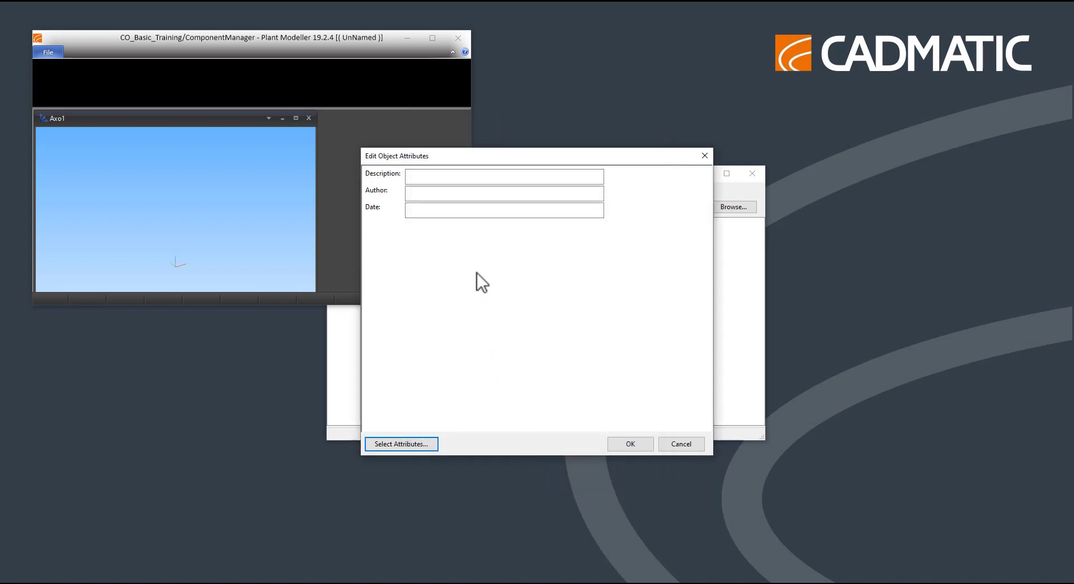
Fill in Description 'Tutorial', Author 'Trainee' and Date 'Today' for the new equipment model.
left_click(464, 176)
type("Tuto")
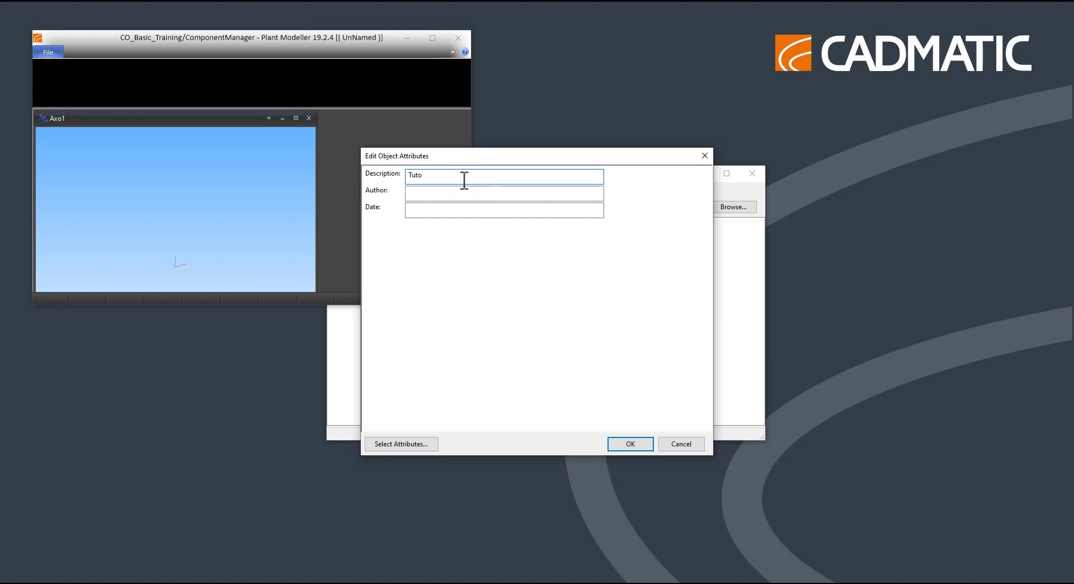
type("rial")
left_click(465, 193)
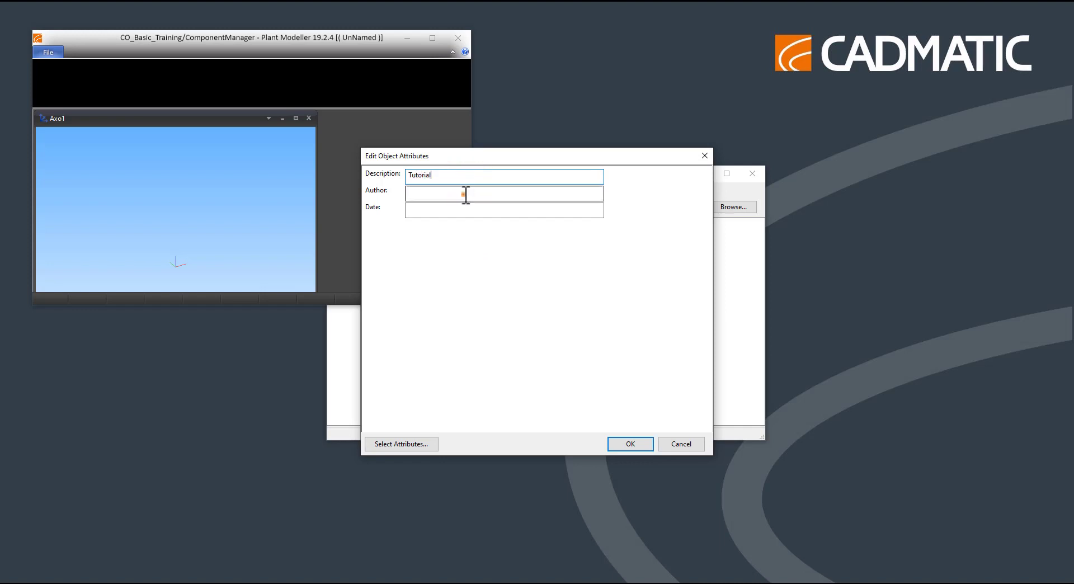
type("Trainee")
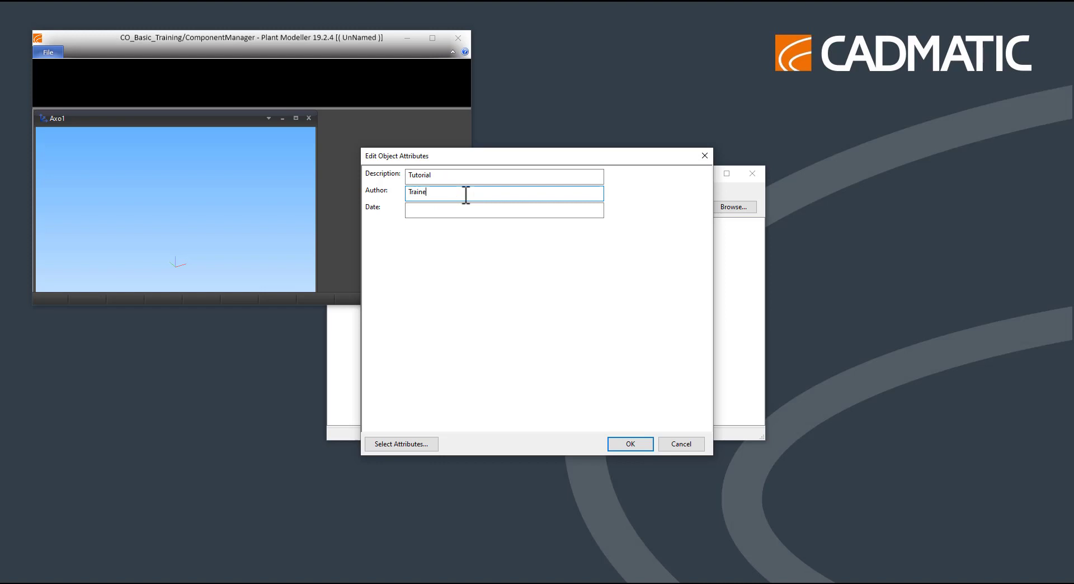
left_click(471, 209)
type("Today")
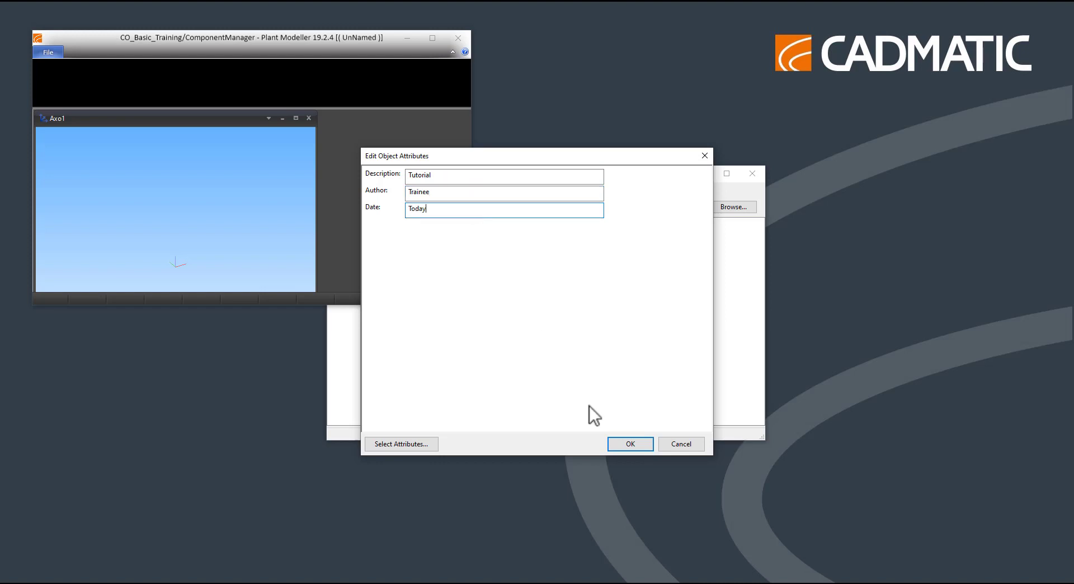
left_click(619, 444)
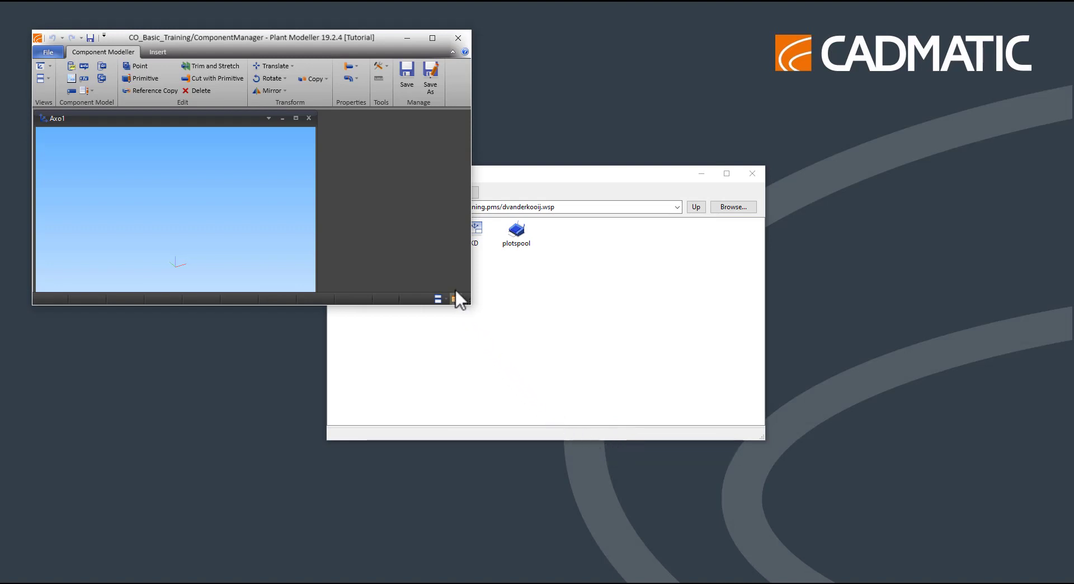
Maximize Plant Modeller and bring up the Arrange Windows settings from the status-bar view list.
left_click(432, 39)
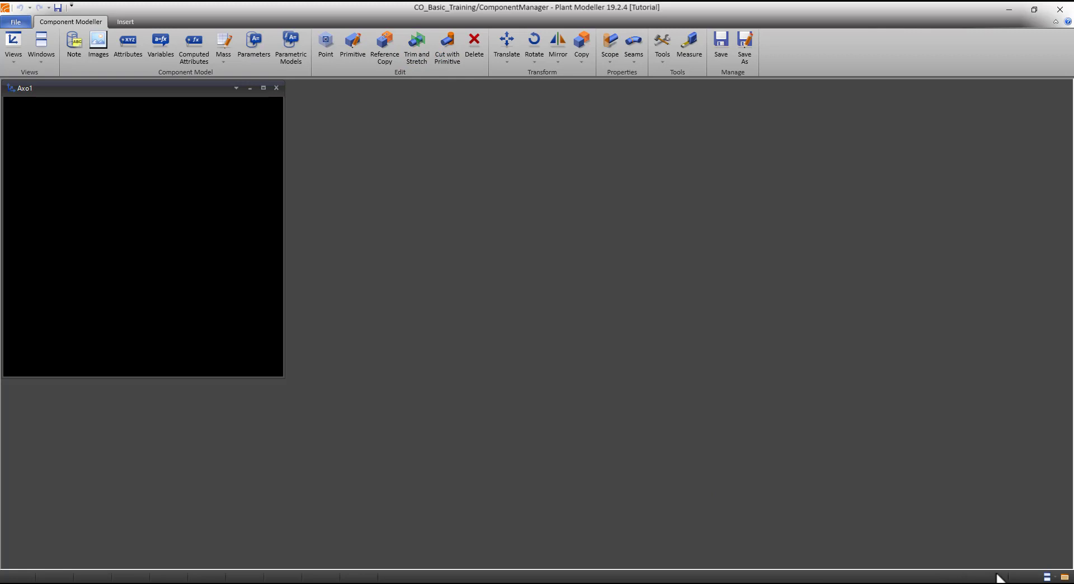
left_click(1047, 576)
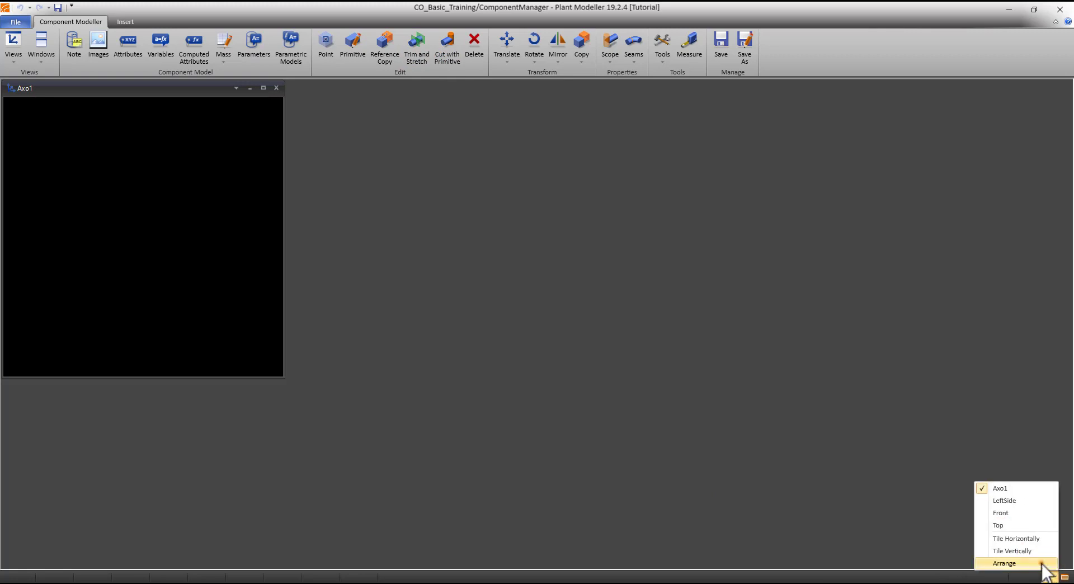
left_click(1042, 564)
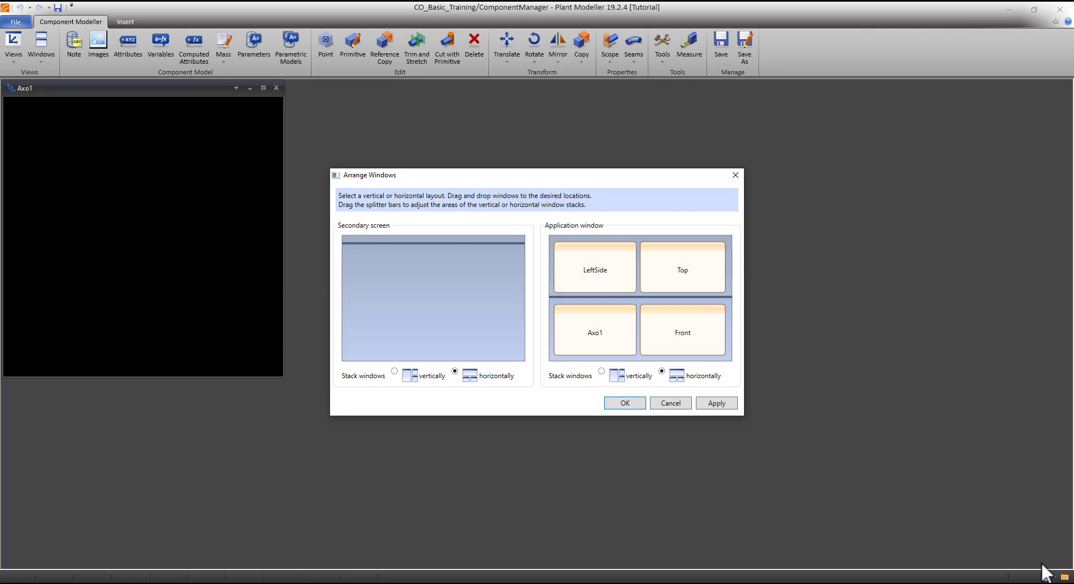
Stack the LeftSide, Top, Axo1 and Front views vertically in two columns, adjusting the splitter.
left_click(602, 371)
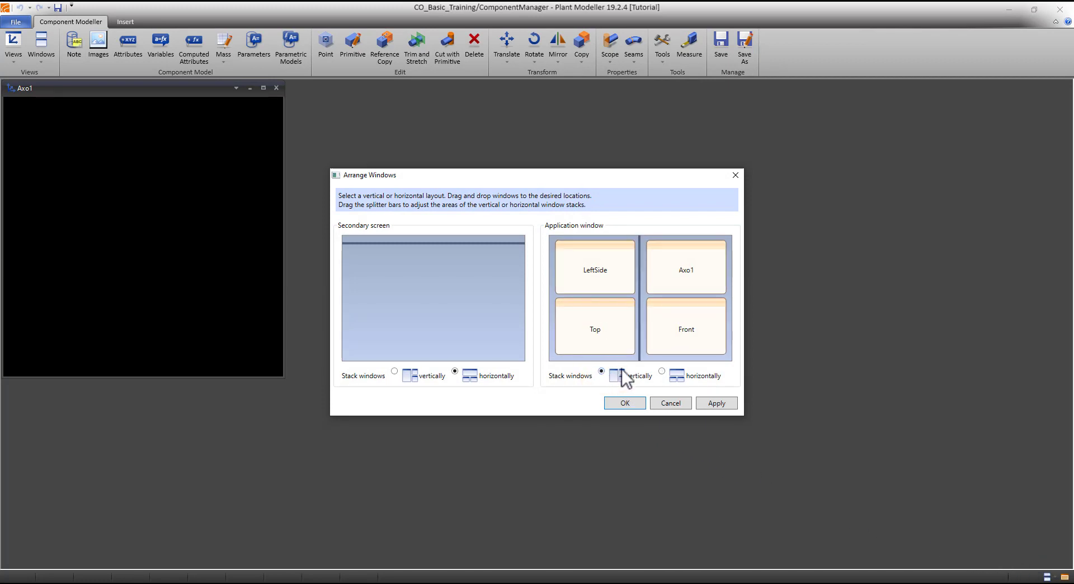
left_click(662, 371)
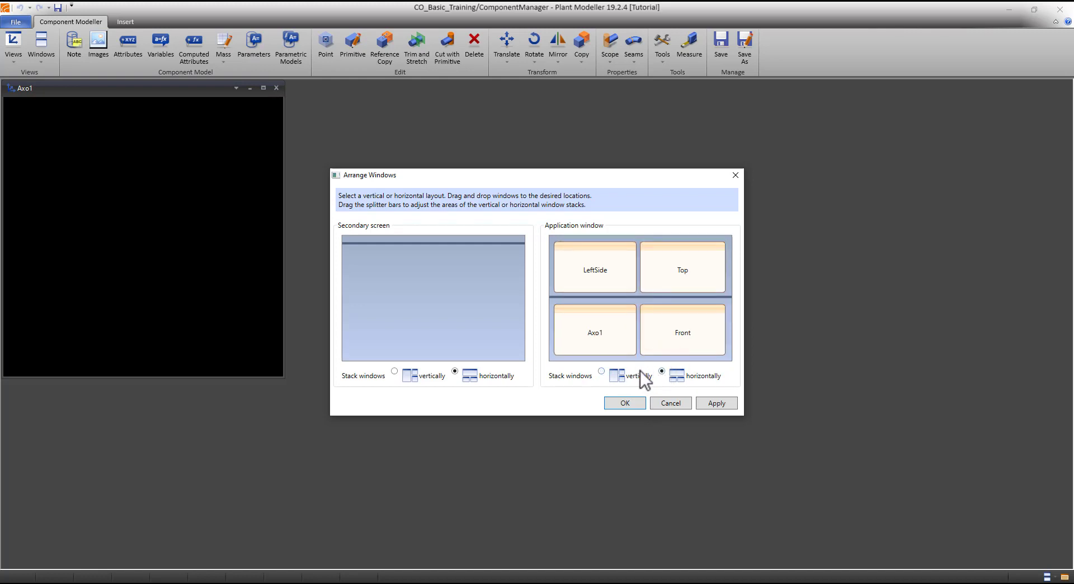
left_click(602, 371)
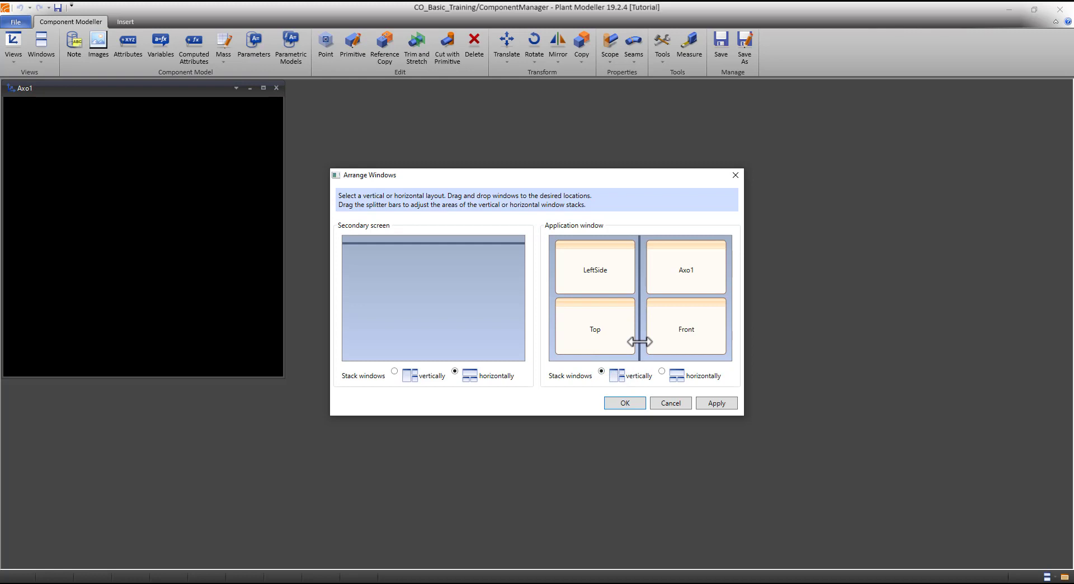
mouse_move(638, 345)
left_mouse_down()
mouse_move(626, 342)
mouse_move(658, 343)
mouse_move(640, 345)
left_mouse_up()
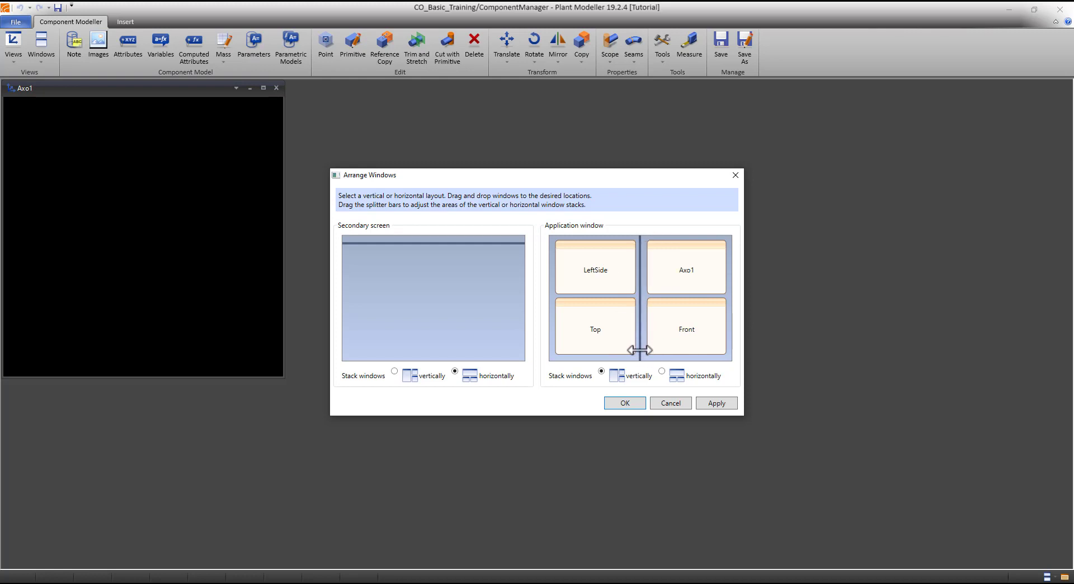
left_click(637, 402)
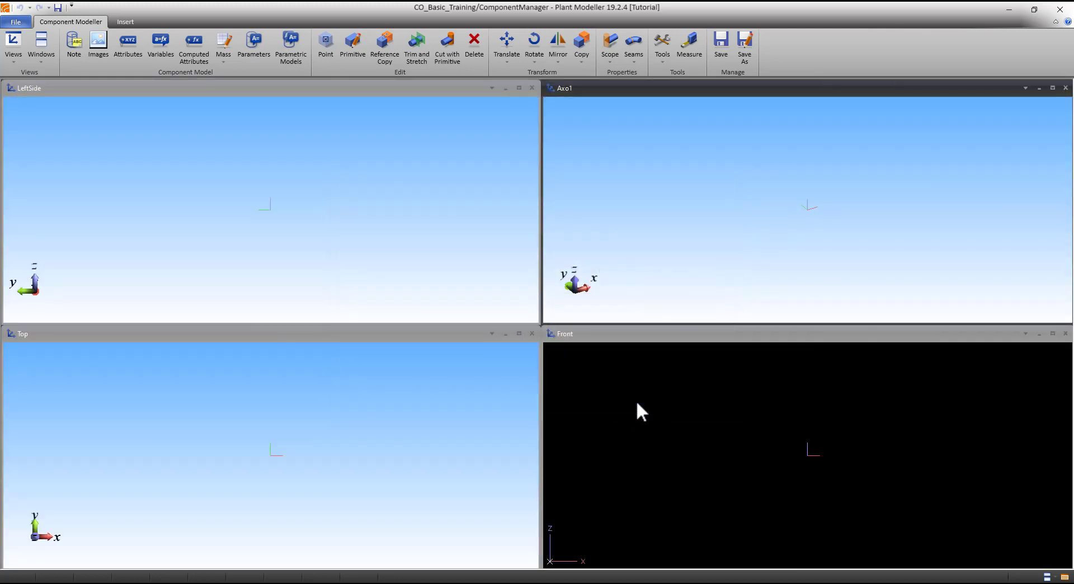